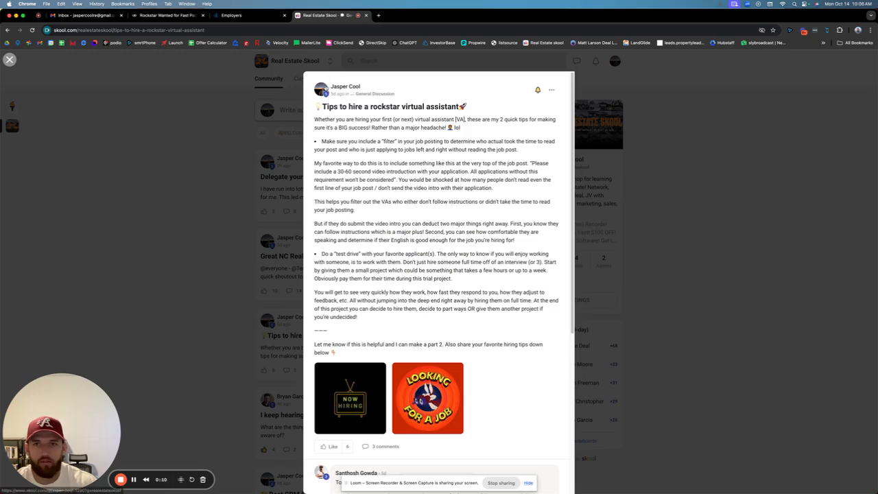
Reopen the community post "Tips to hire a rockstar virtual assistant" and expand its full text.
left_click(242, 94)
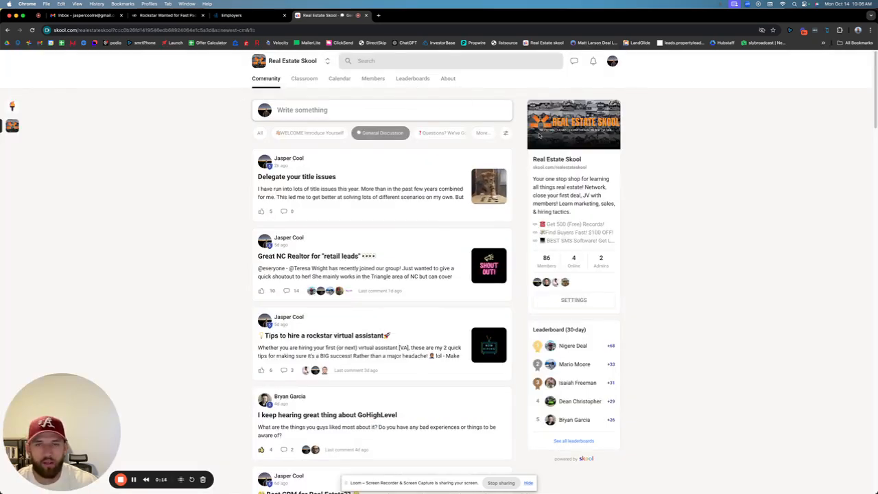
left_click(315, 361)
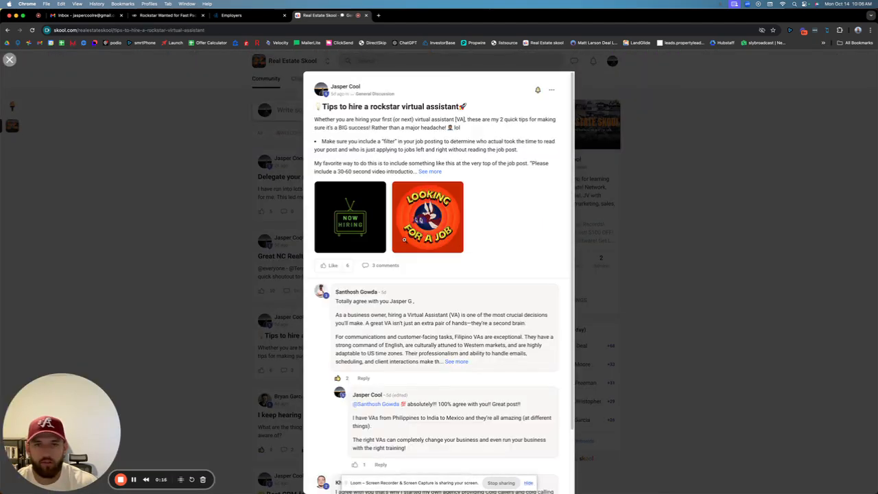
left_click(430, 171)
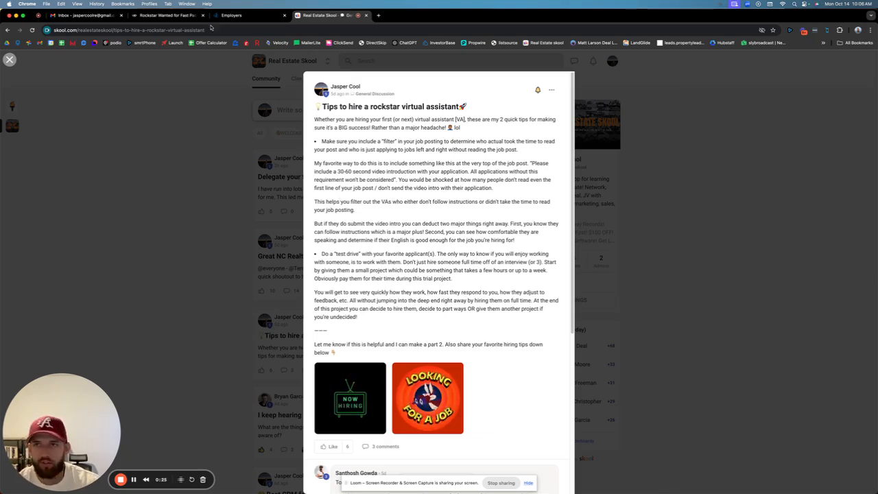
Switch to the Upwork posting "Rockstar Wanted for Fast Paced Real Estate Company!!" and review its description, duties and application requirements.
left_click(192, 16)
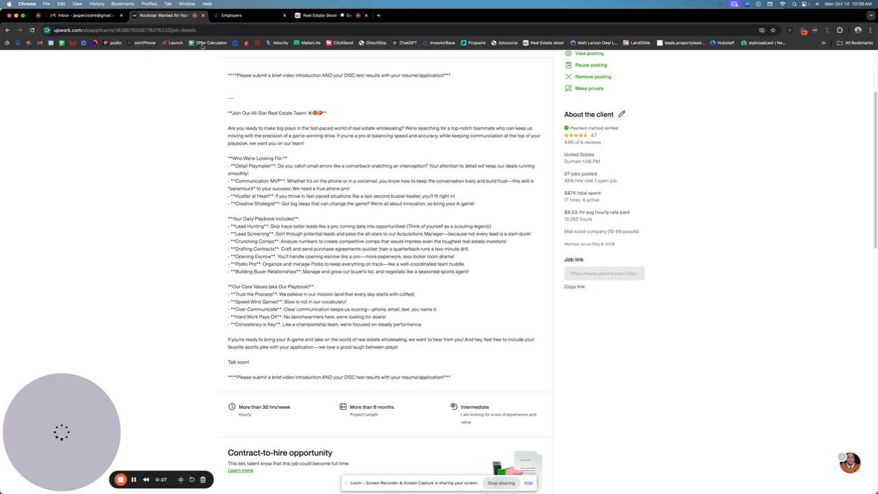
scroll(357, 222, "up", 5)
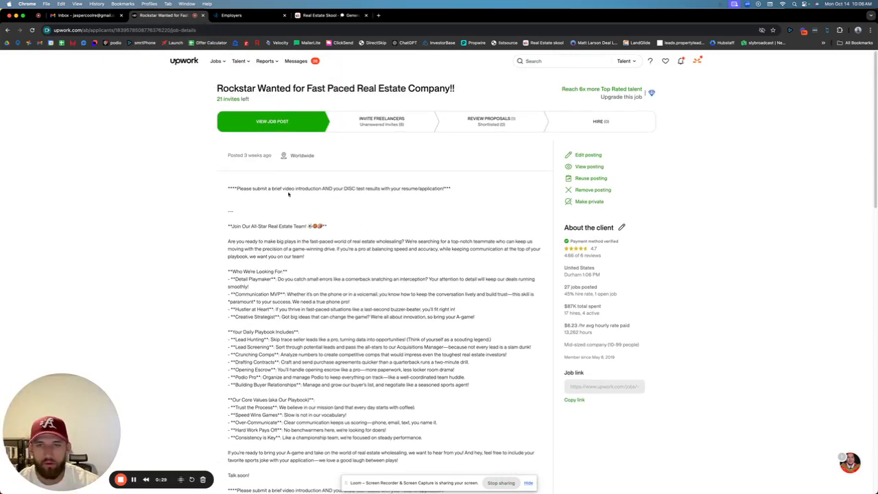
mouse_move(210, 66)
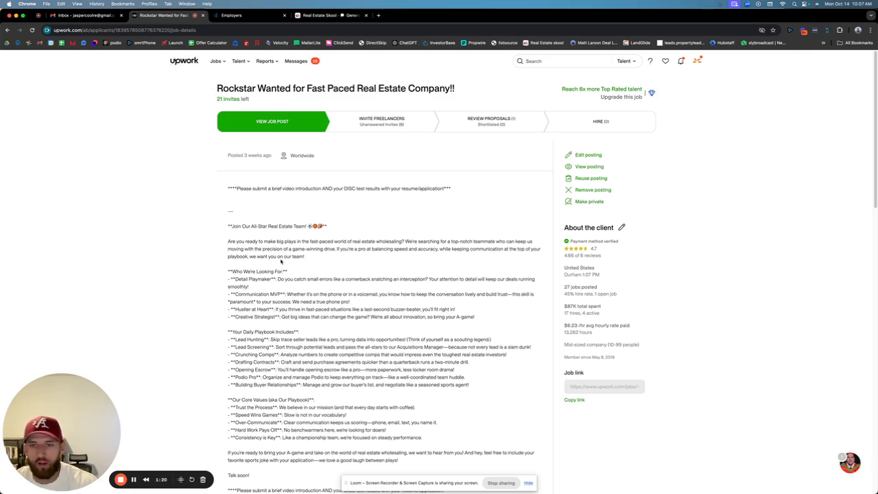
mouse_move(239, 61)
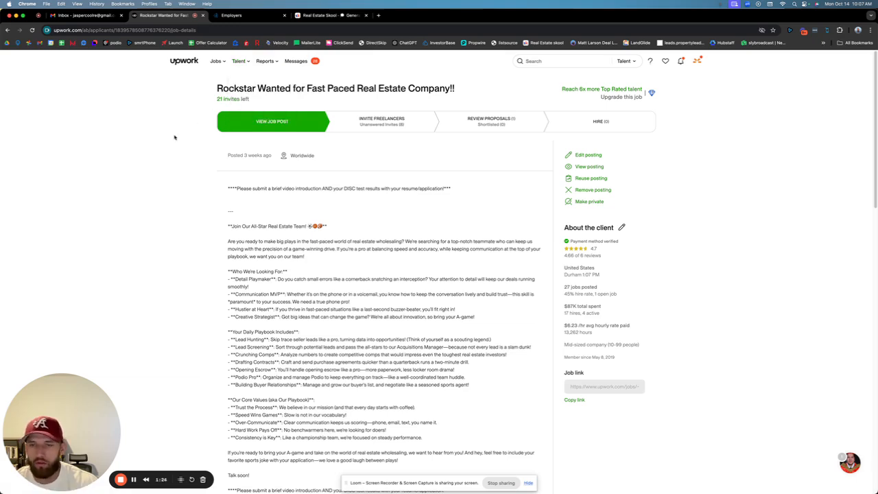
scroll(194, 183, "down", 3)
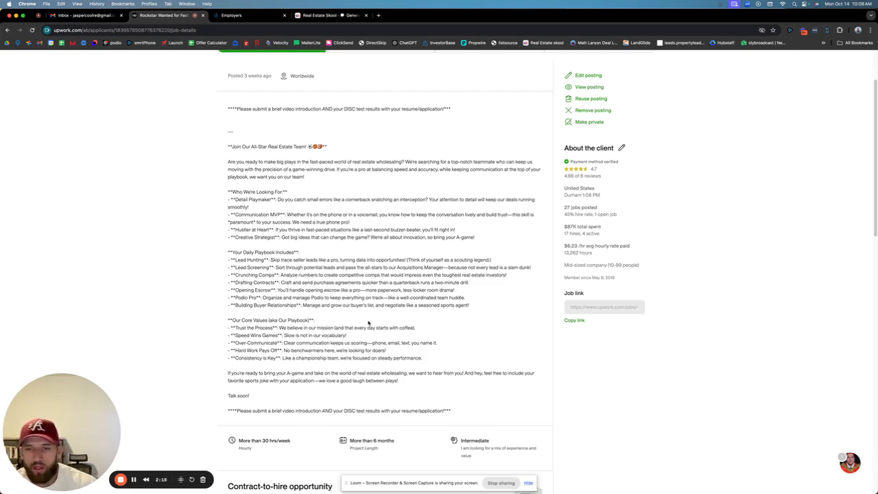
scroll(266, 238, "up", 2)
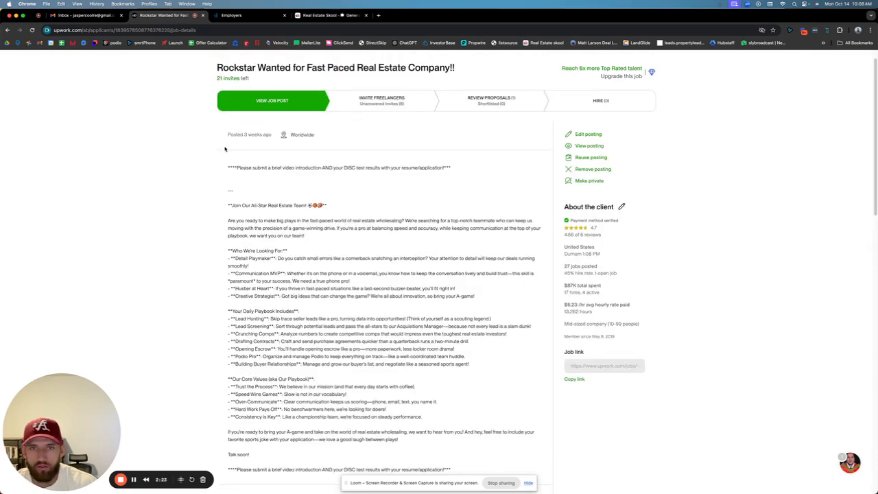
scroll(218, 152, "up", 1)
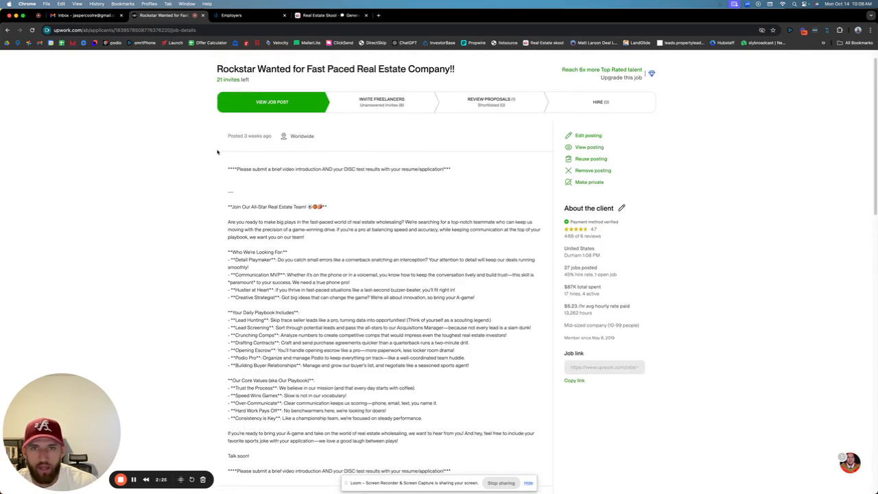
scroll(398, 320, "down", 1)
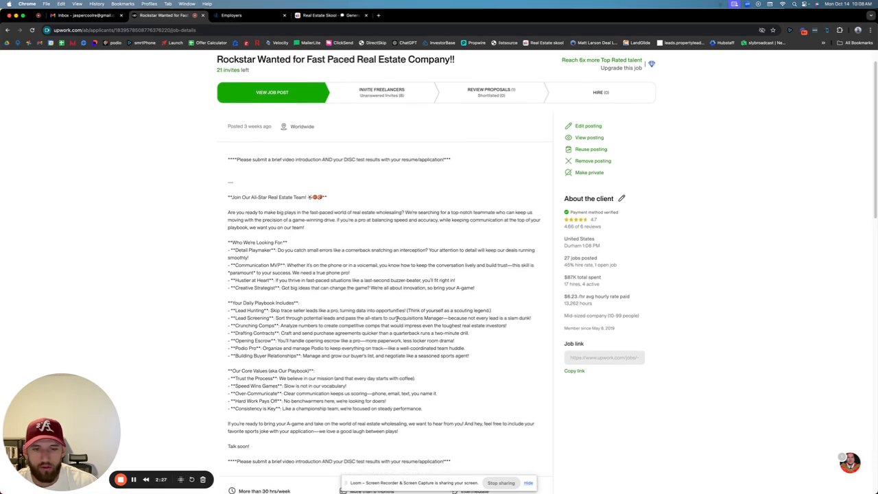
Search the freelancers who can be invited to the job for "sms marketing", without limiting them to the U.S.
left_click(379, 101)
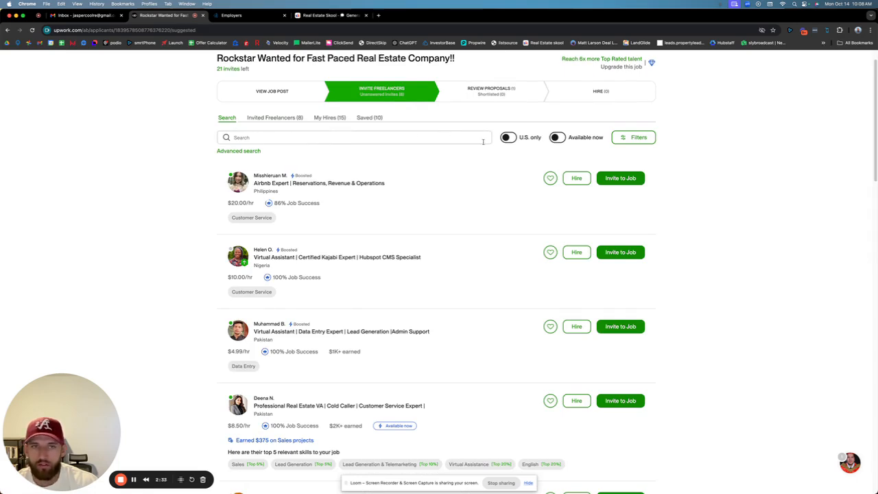
left_click(508, 137)
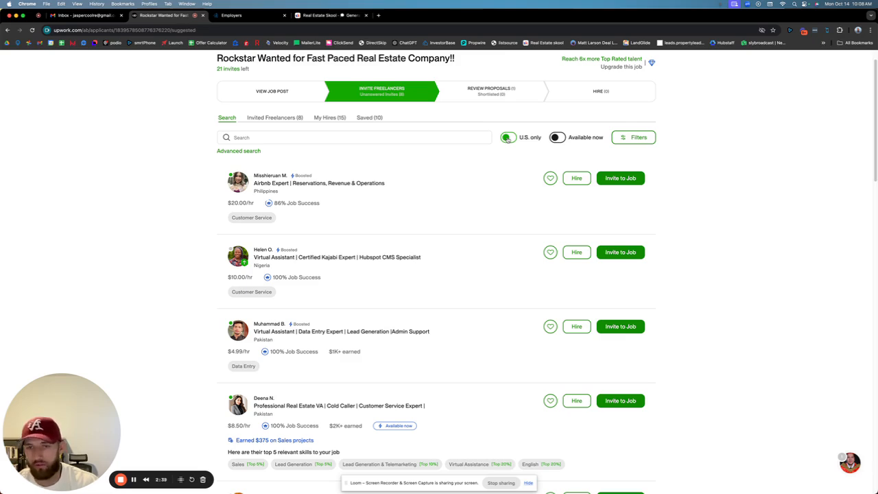
left_click(508, 137)
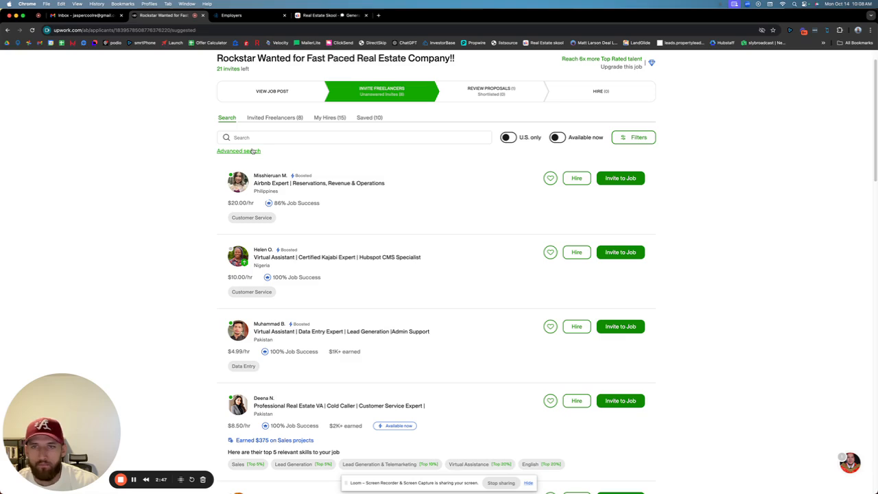
left_click(400, 136)
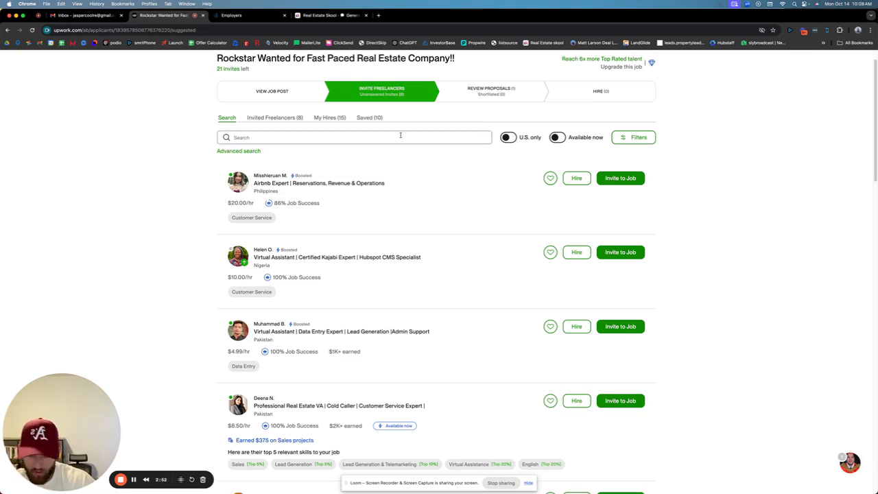
type("sms marketing")
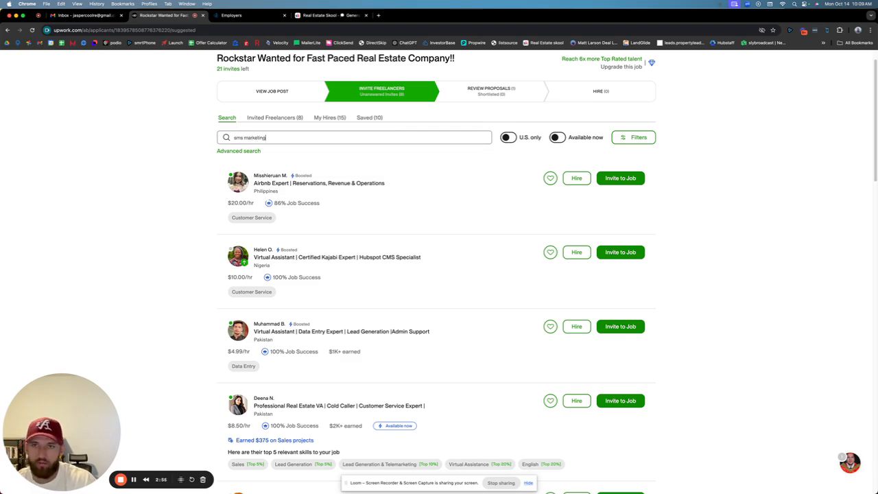
key("Return")
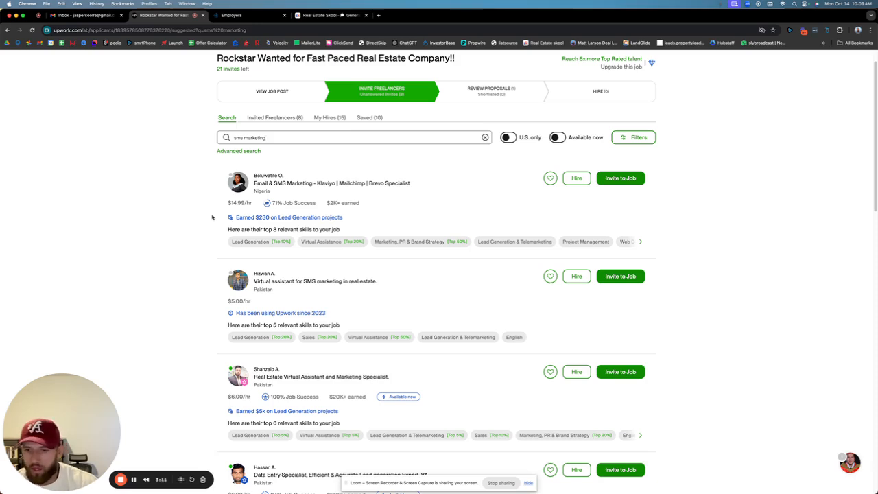
Look through the SMS marketing freelancers, examining their titles, hourly rates, job success scores and skills.
scroll(217, 302, "down", 1)
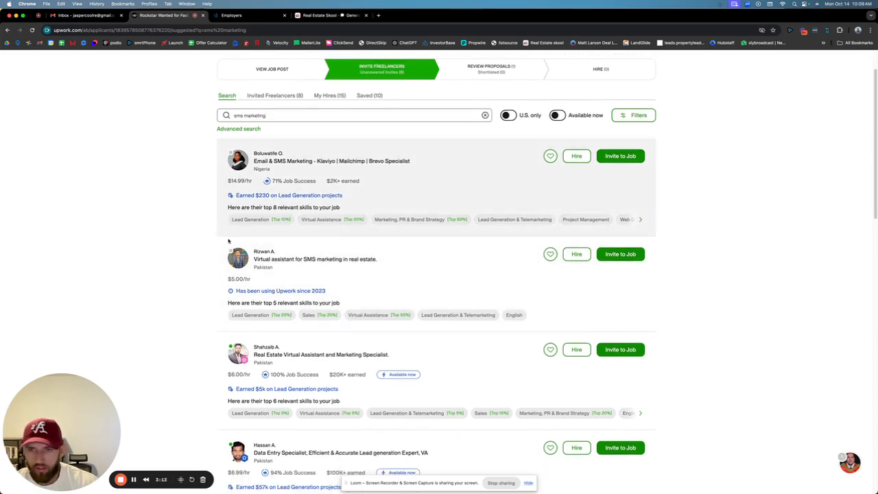
scroll(229, 241, "down", 2)
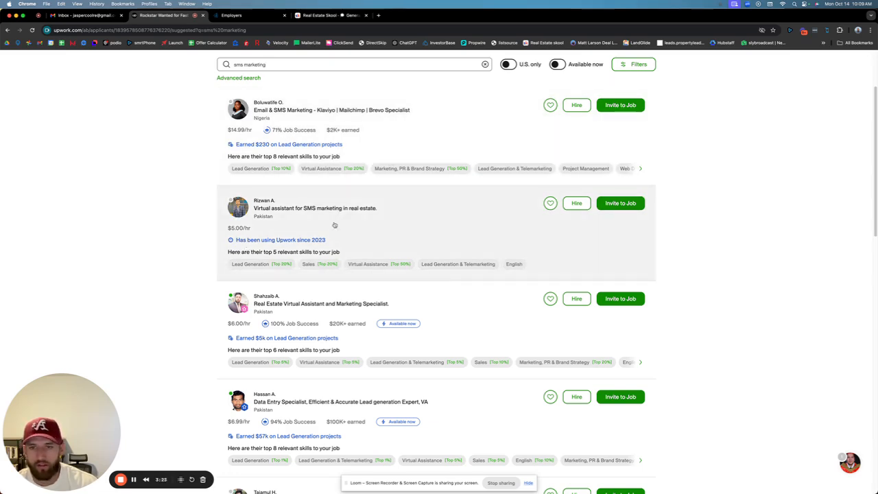
scroll(177, 264, "down", 2)
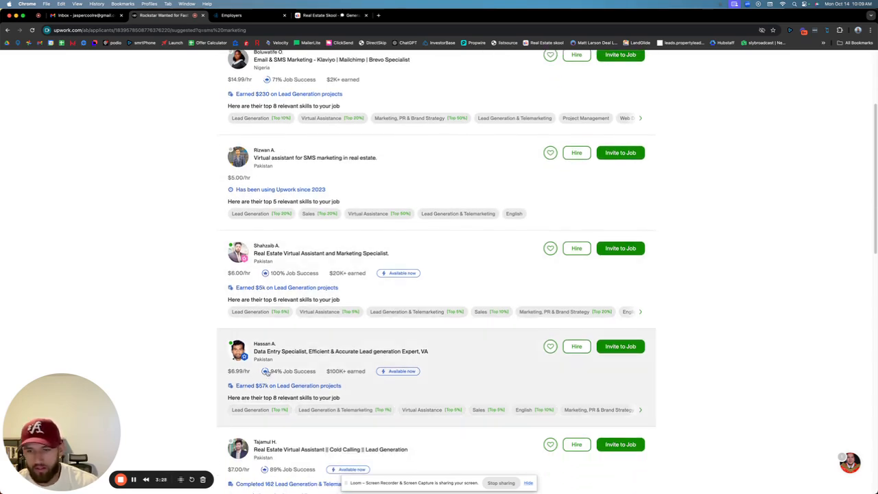
scroll(153, 310, "down", 3)
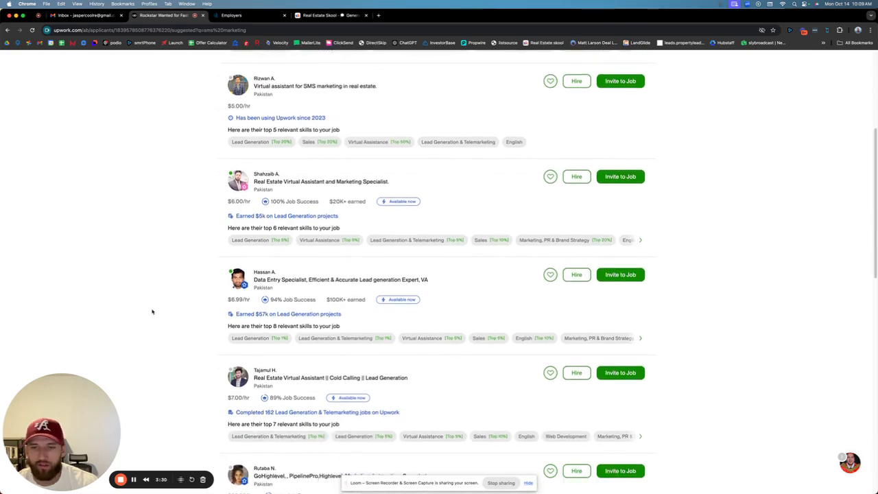
scroll(153, 310, "down", 9)
scroll(153, 310, "up", 18)
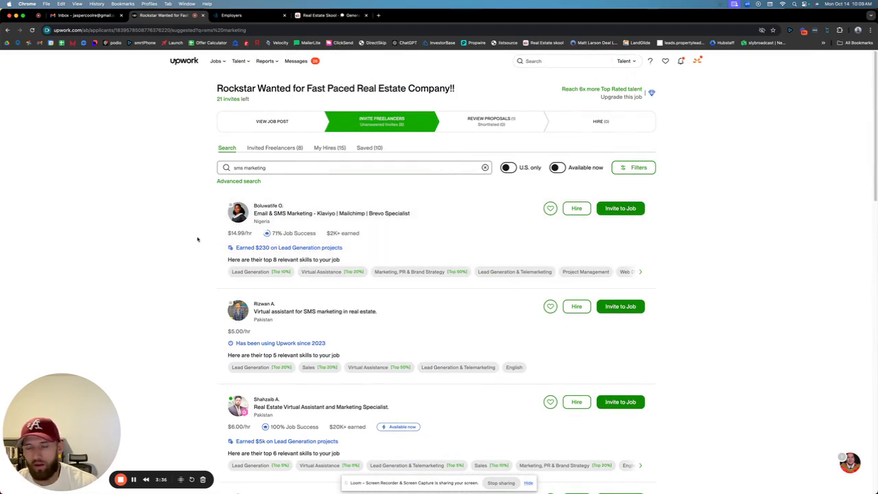
scroll(195, 239, "down", 5)
scroll(195, 239, "down", 1)
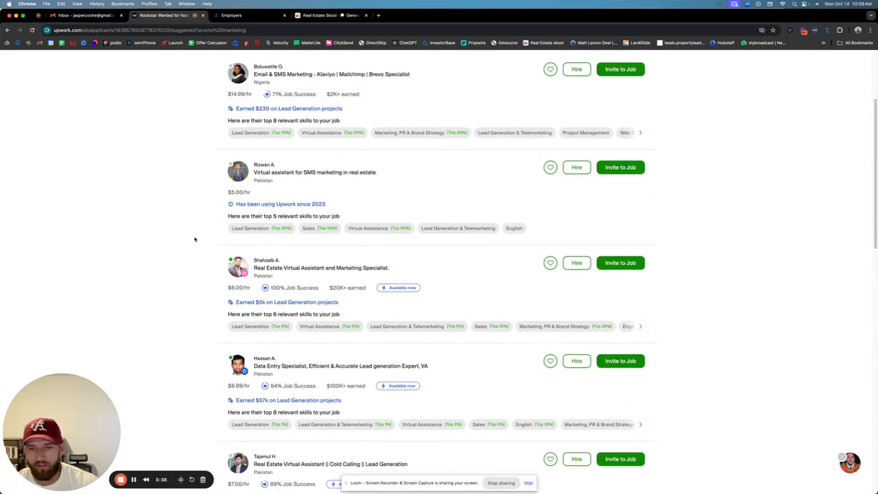
scroll(195, 238, "down", 1)
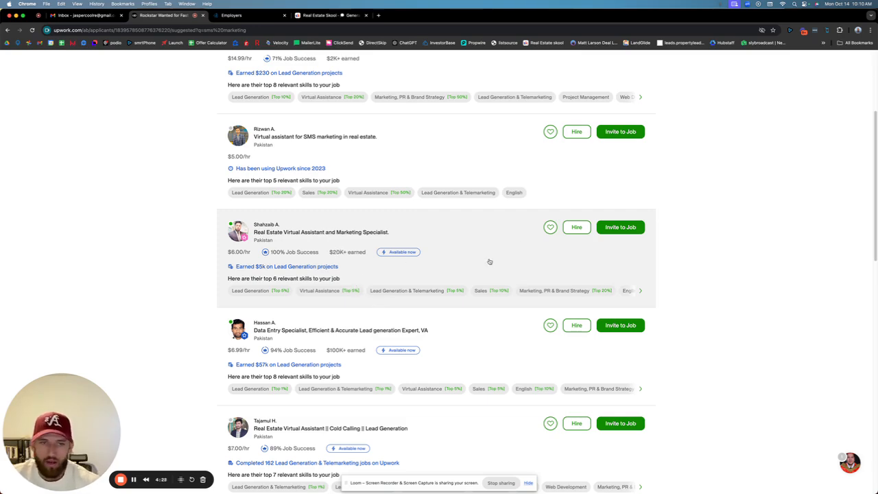
View the profile of the available "Real Estate Virtual Assistant and Marketing Specialist", then return to the freelancer results.
left_click(470, 268)
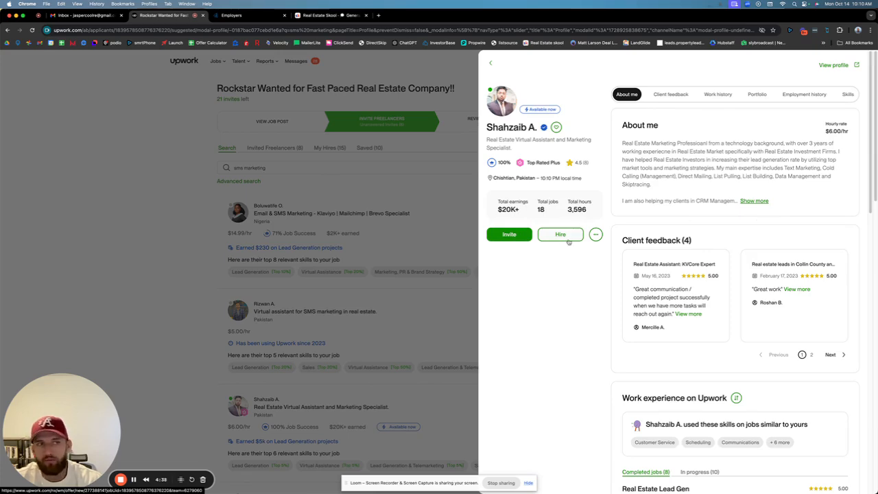
left_click(424, 230)
scroll(215, 206, "down", 5)
scroll(215, 208, "up", 3)
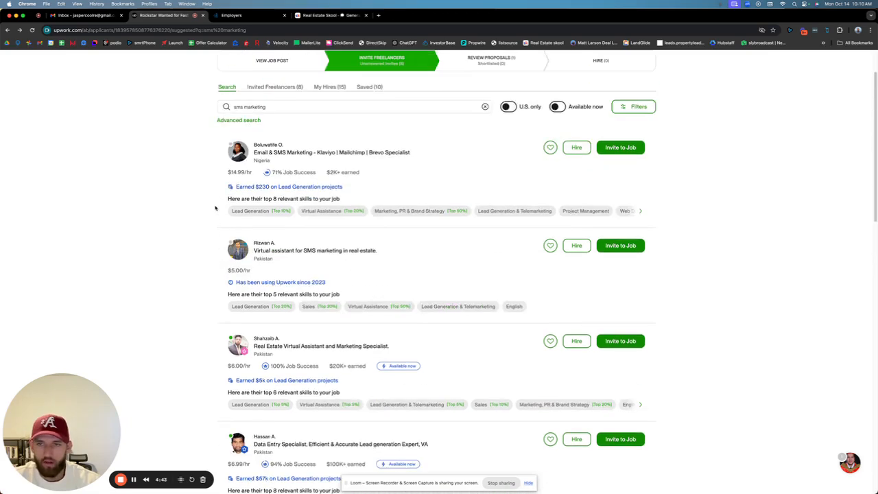
scroll(215, 207, "up", 2)
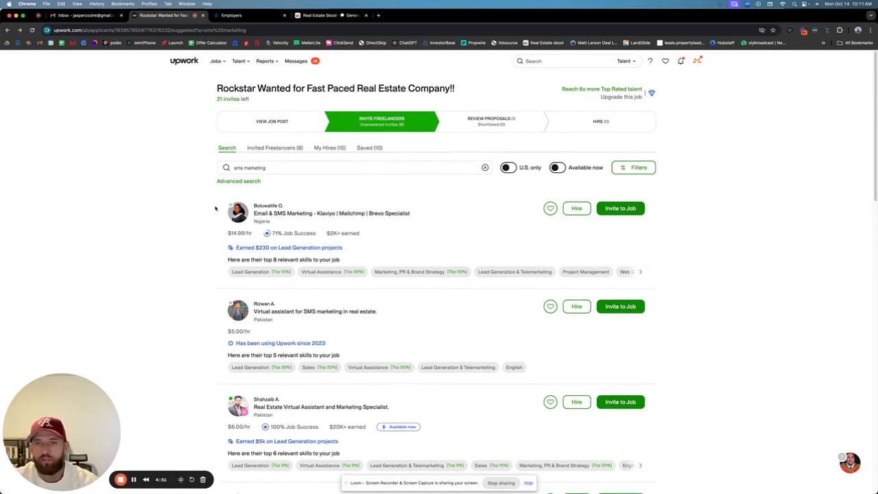
Check how many invites are left for this job post.
scroll(264, 296, "down", 1)
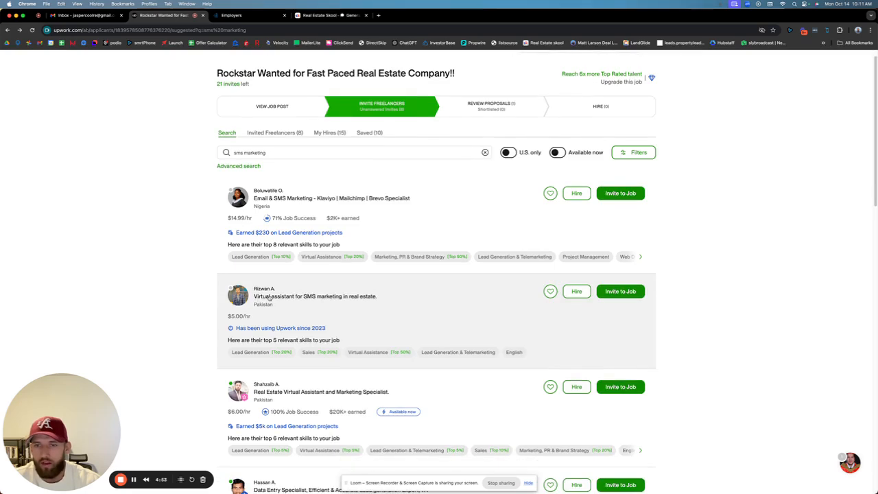
scroll(273, 226, "up", 1)
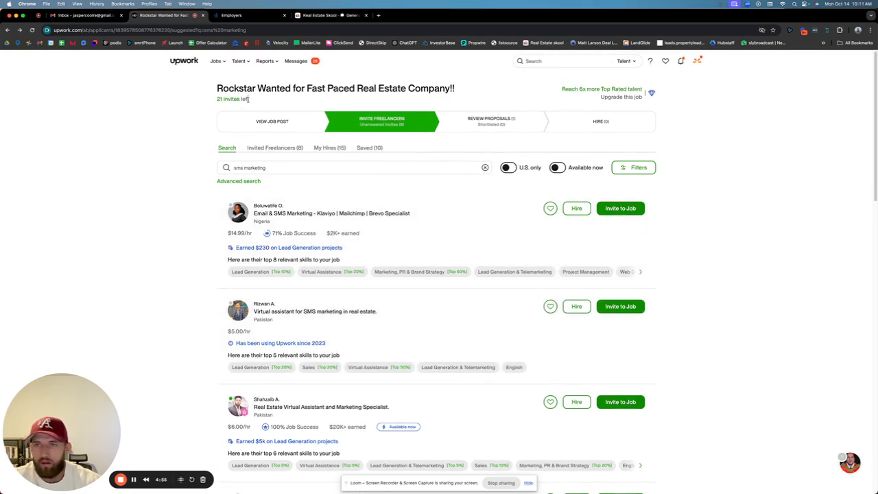
left_click_drag(248, 99, 214, 99)
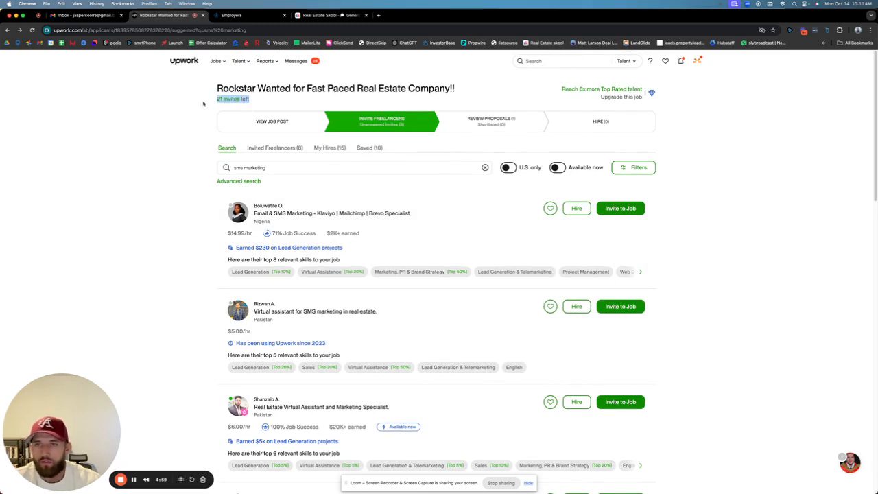
left_click(203, 103)
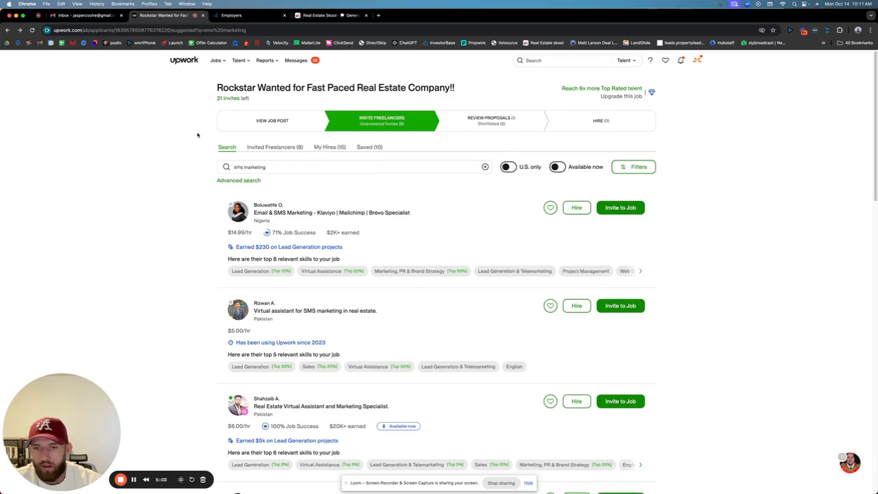
Compare the listed candidates' earnings and lead generation experience further down the results.
scroll(196, 134, "down", 3)
scroll(196, 134, "up", 3)
scroll(206, 167, "down", 3)
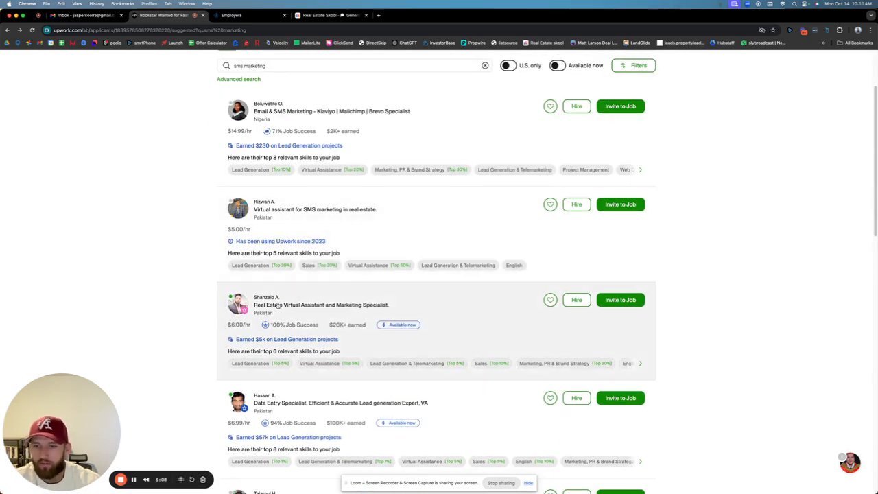
scroll(289, 305, "down", 1)
scroll(252, 297, "down", 1)
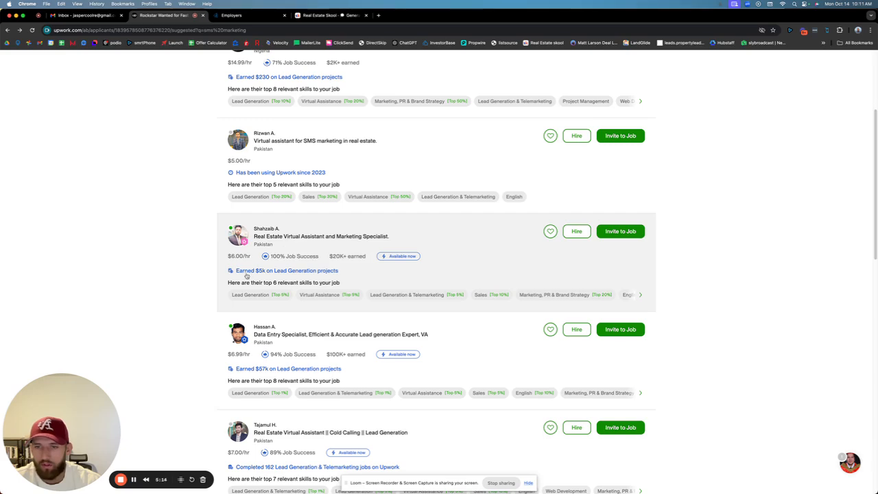
scroll(217, 347, "down", 6)
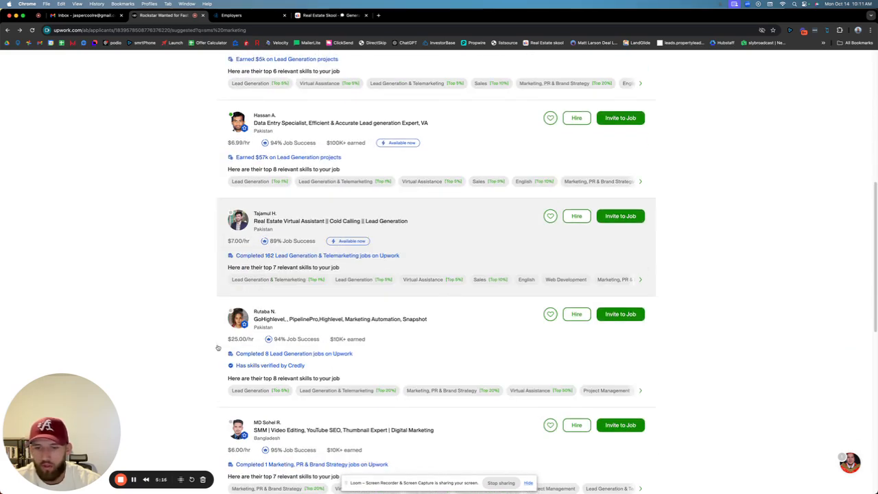
Replace the freelancer search with "phone support" and look over the first matching candidates.
scroll(218, 346, "up", 10)
scroll(218, 346, "up", 2)
triple_click(230, 168)
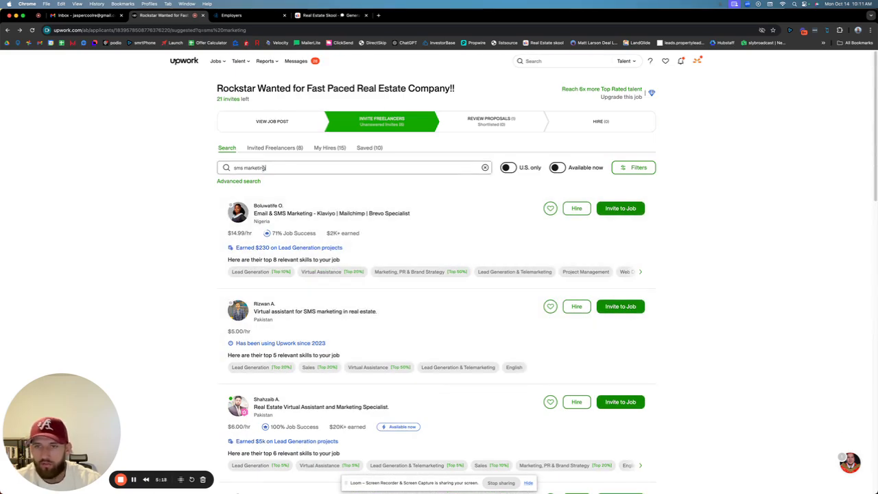
type("phone")
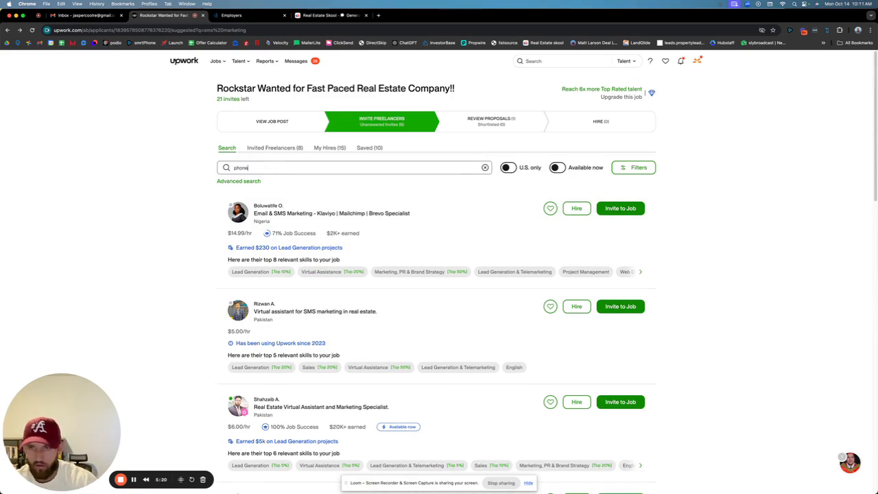
type(" support")
key("Return")
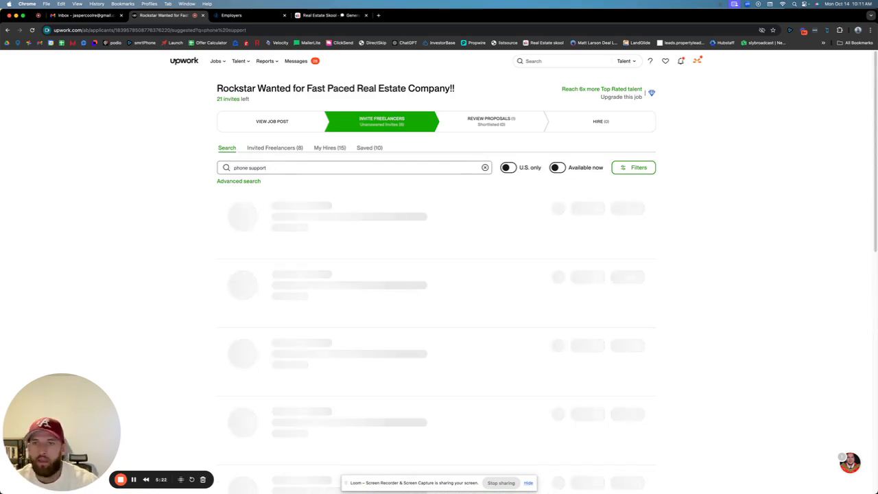
scroll(203, 201, "down", 2)
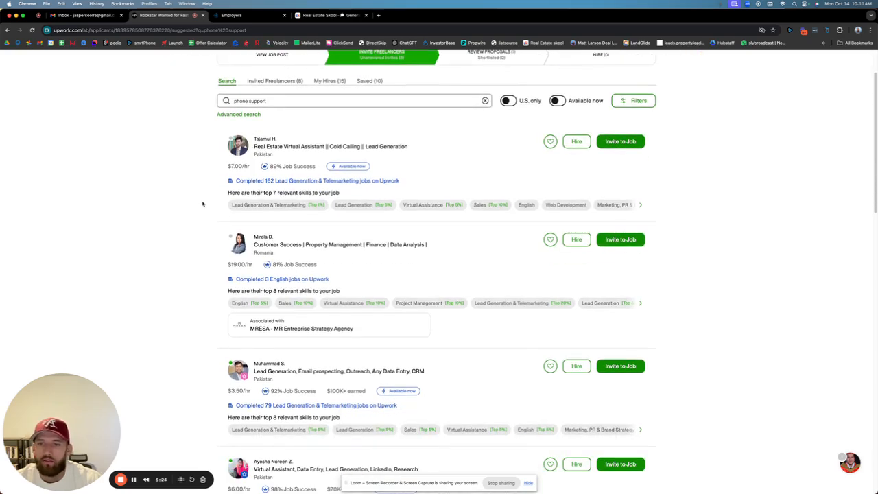
Search the freelancers for this job by "email marketing".
triple_click(279, 102)
type("email mar")
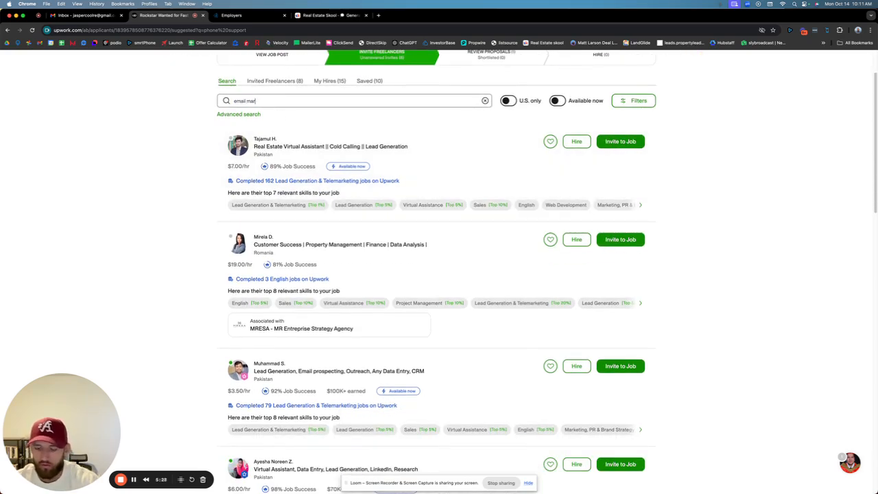
type("keting")
key("Return")
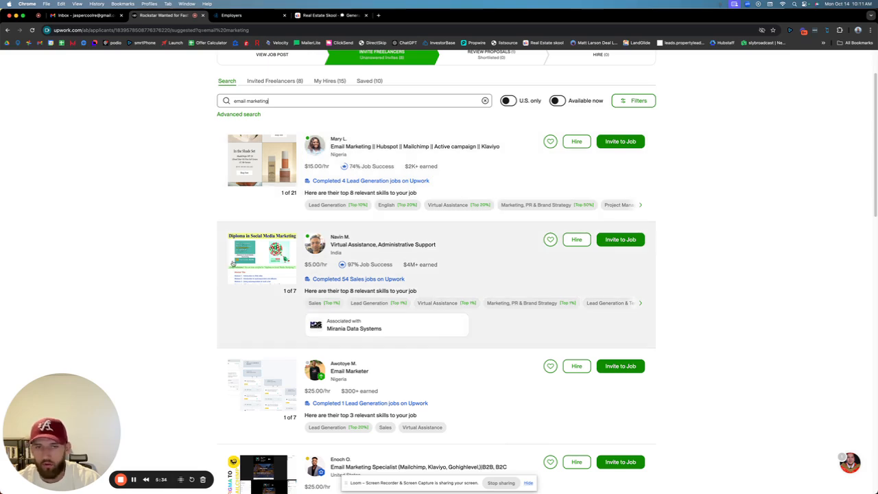
Open the job post and highlight its opening line asking applicants for a video introduction and DISC test results.
scroll(226, 255, "up", 2)
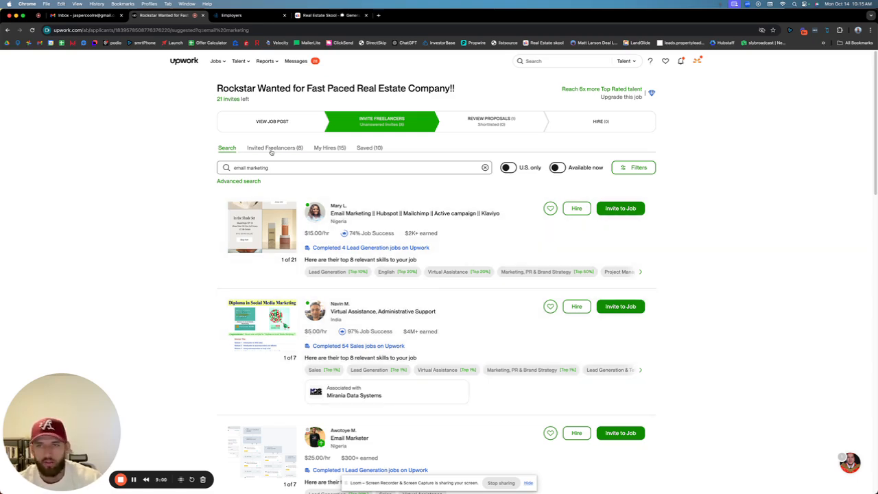
left_click(278, 127)
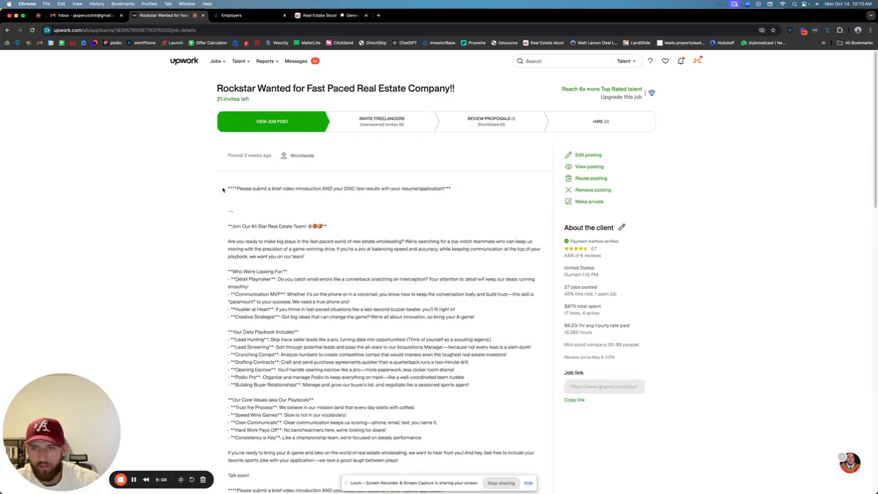
left_click_drag(223, 190, 442, 199)
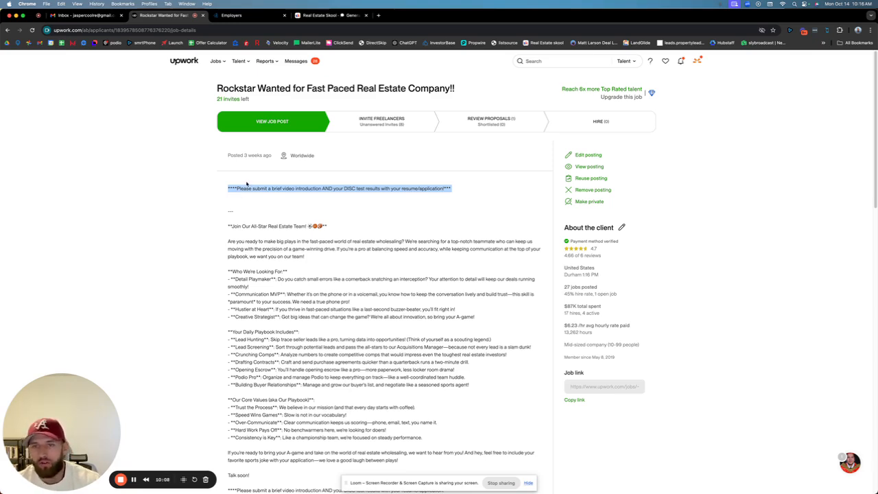
left_click(237, 185)
left_click_drag(229, 187, 402, 200)
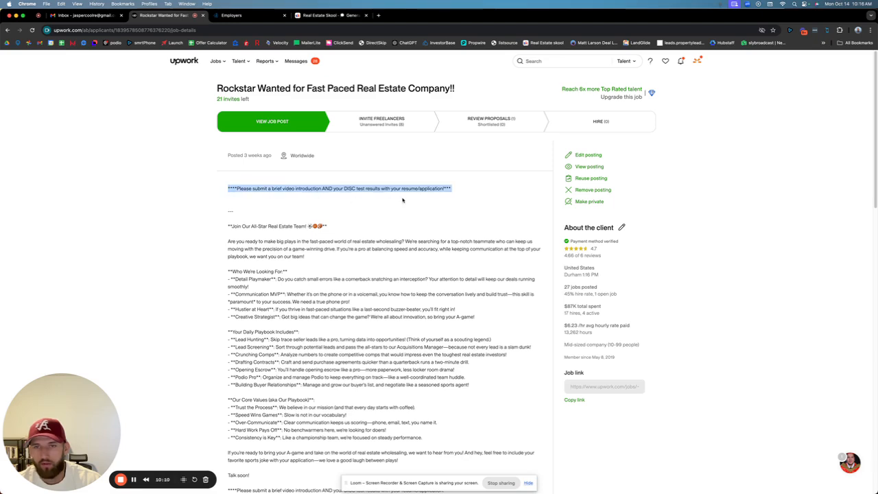
Highlight the DISC test results part of the opening line, followed by the brief video introduction part.
left_click(354, 188)
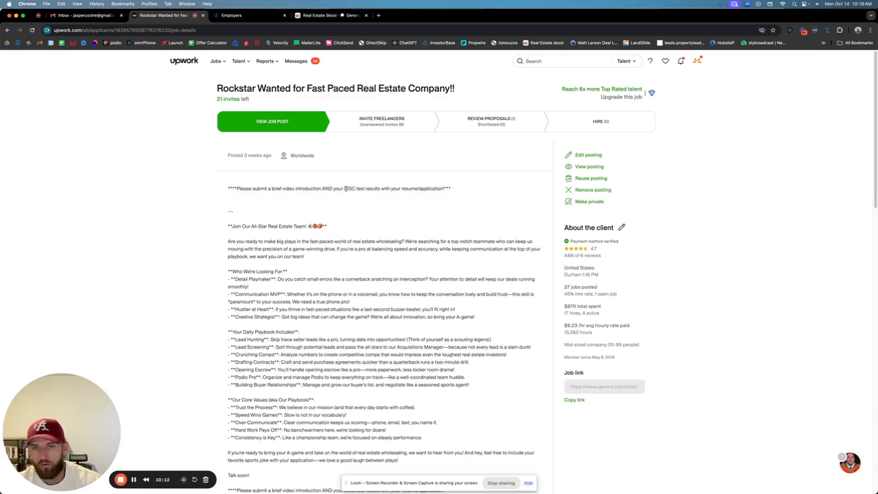
left_click_drag(345, 188, 463, 189)
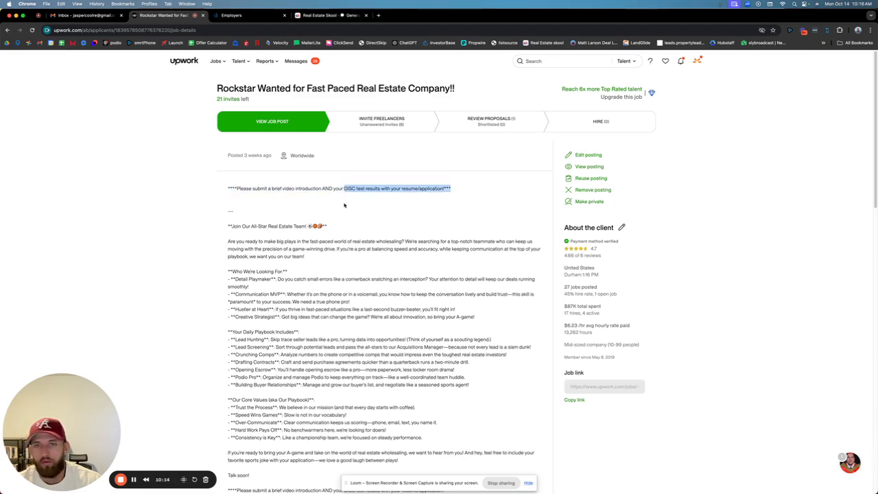
left_click_drag(322, 188, 229, 194)
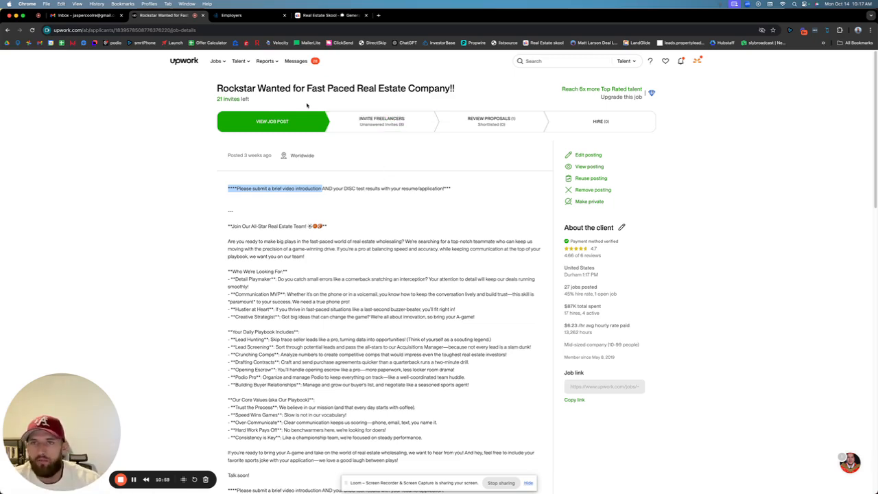
Switch to the OnlineJobs.ph employer dashboard, then return to the Upwork job post and read its requirements, daily duties and core values.
left_click(244, 15)
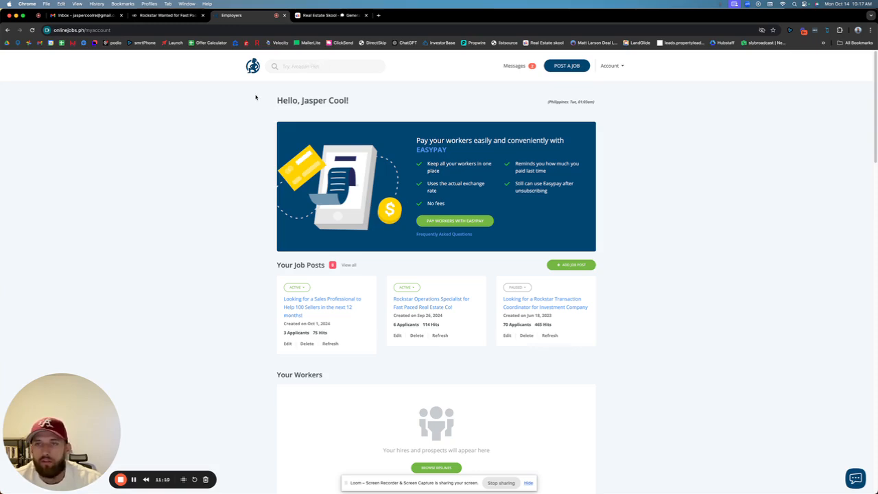
left_click(180, 15)
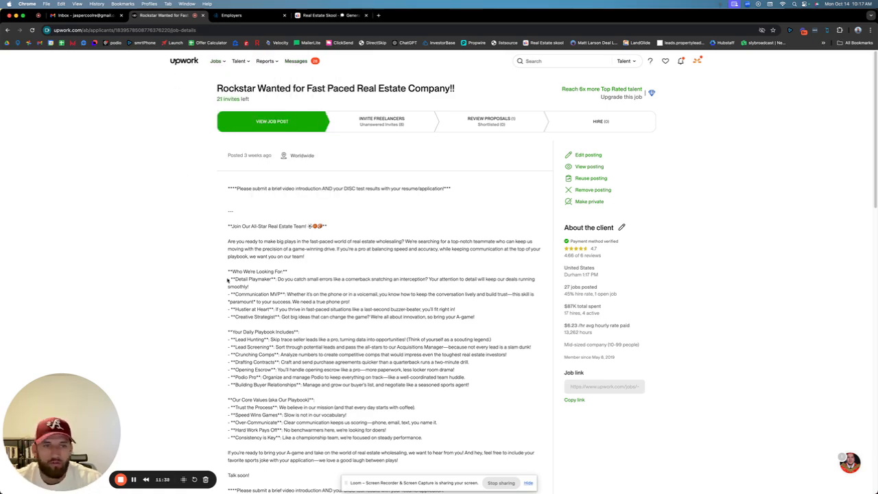
scroll(226, 279, "down", 5)
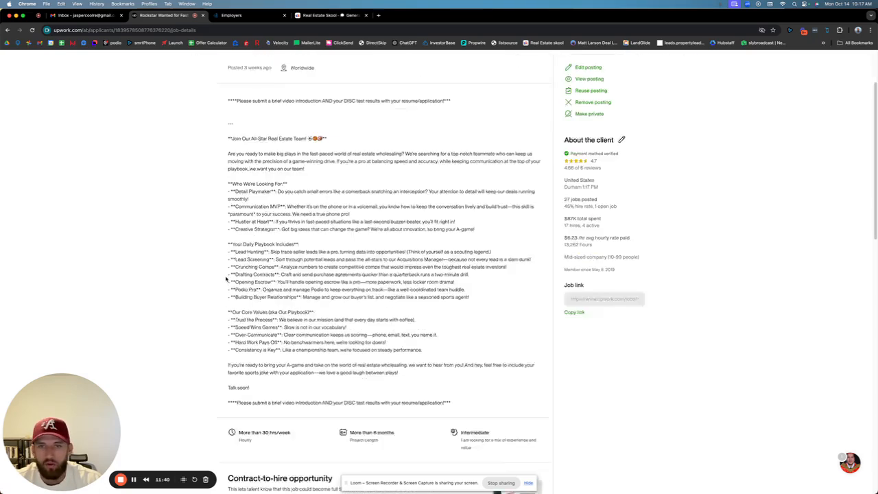
scroll(322, 309, "up", 1)
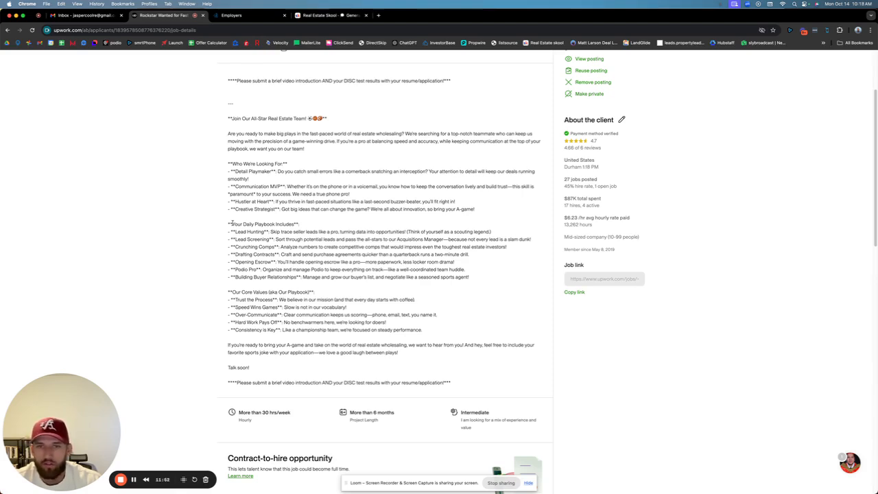
scroll(244, 218, "up", 1)
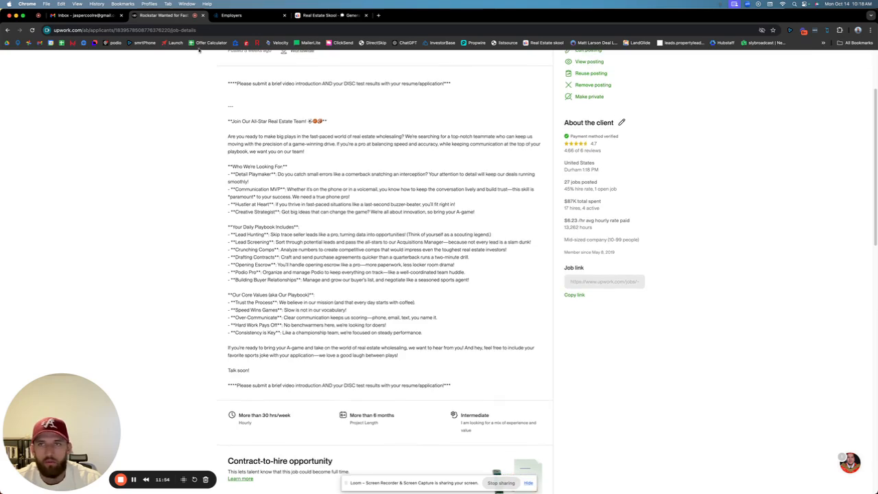
Check the OnlineJobs.ph dashboard again and go back to the beginning of the Upwork job post.
left_click(226, 16)
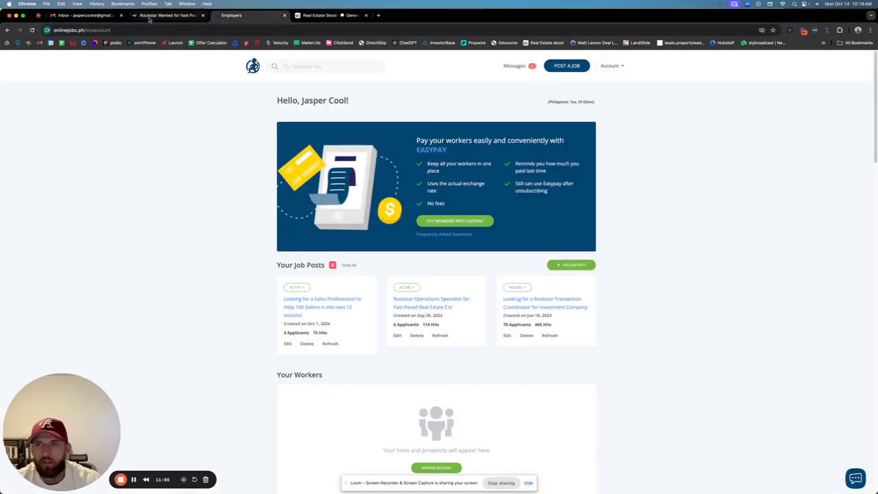
left_click(152, 17)
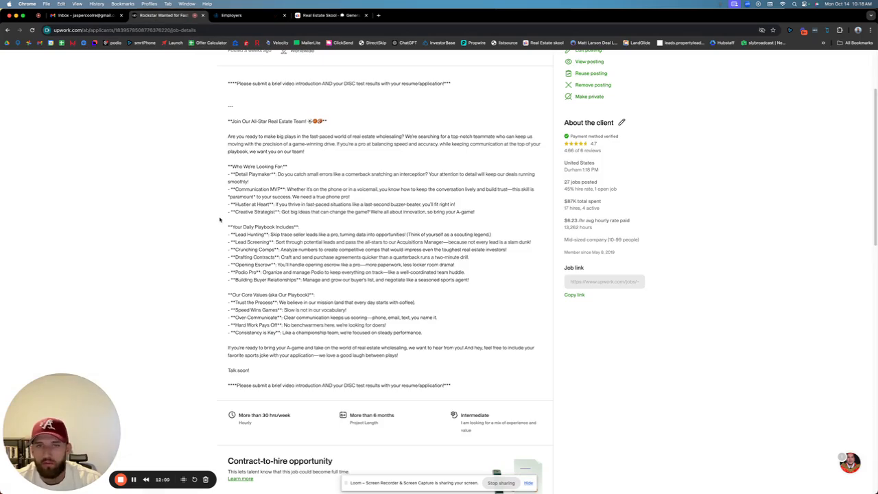
scroll(220, 220, "up", 1)
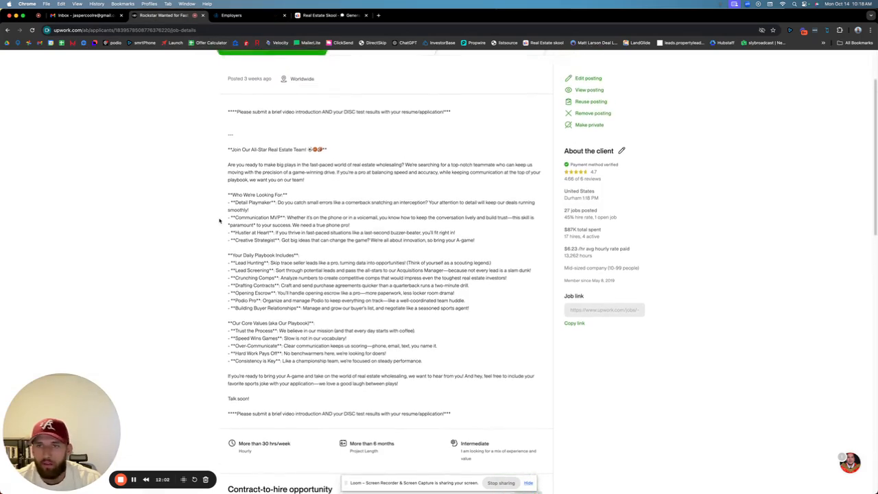
scroll(220, 220, "up", 3)
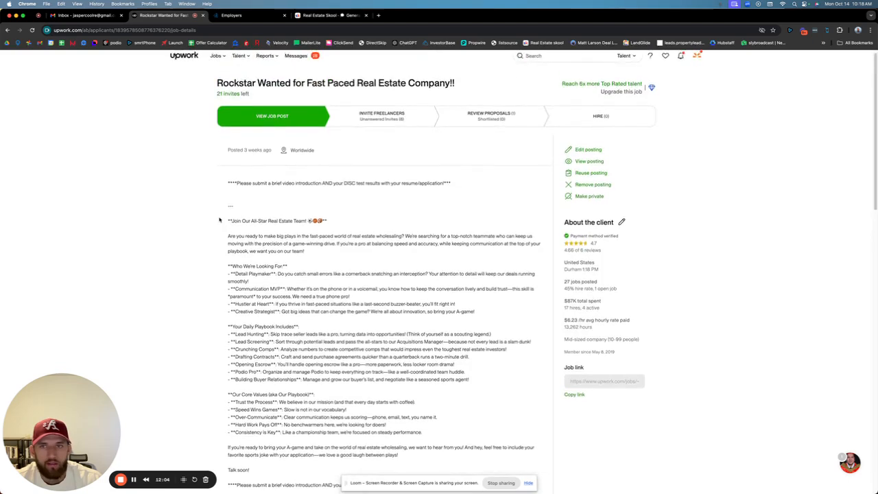